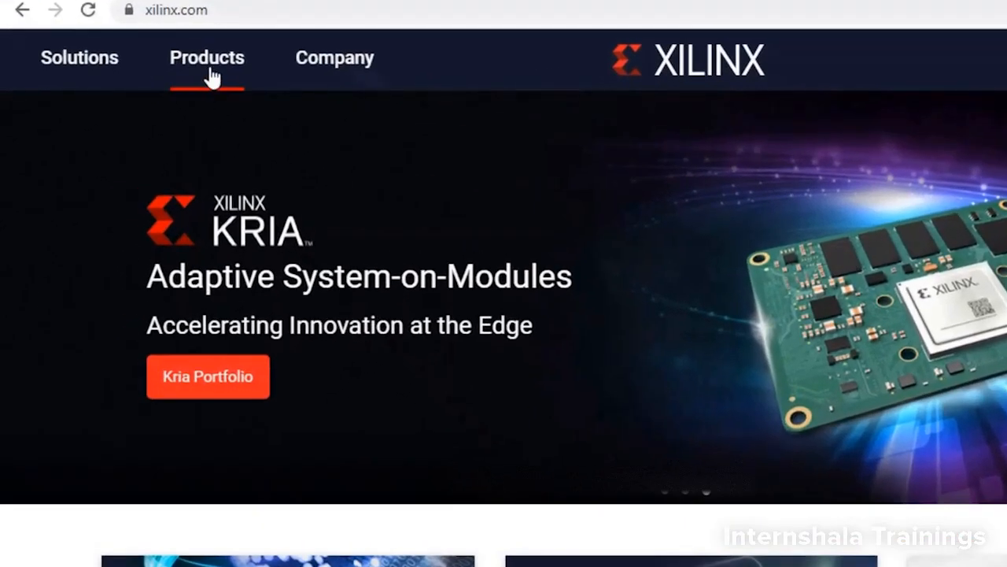
Open the Xilinx Downloads page through the product support section of the website.
{"action": "left_click", "coordinate": [211, 76]}
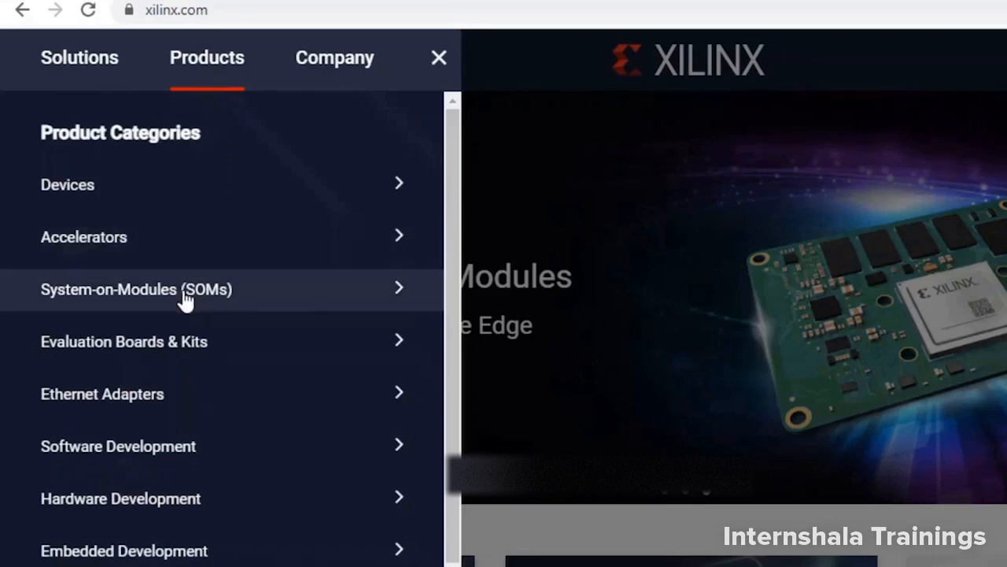
{"action": "scroll", "coordinate": [187, 299], "scroll_direction": "down", "scroll_amount": 3}
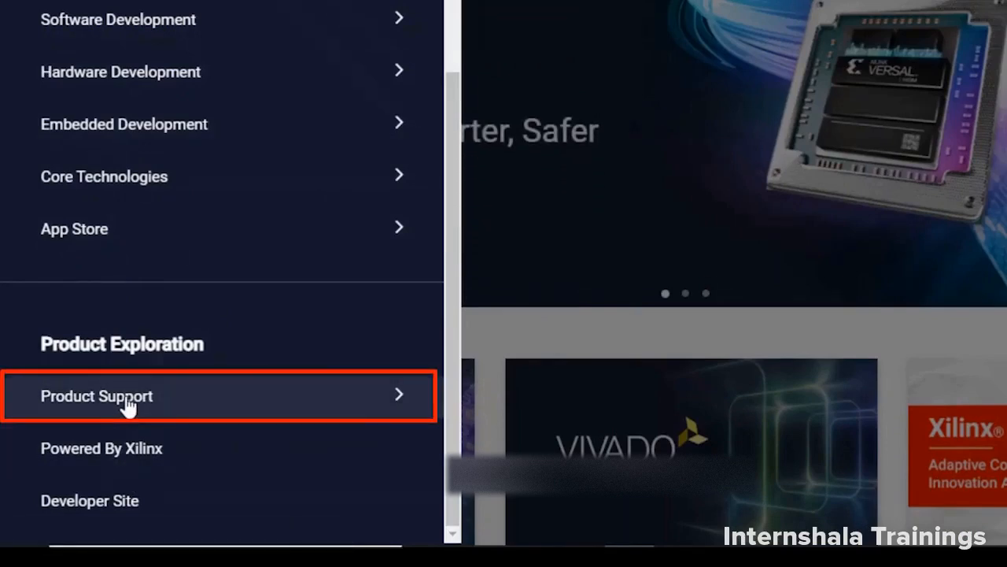
{"action": "left_click", "coordinate": [128, 404]}
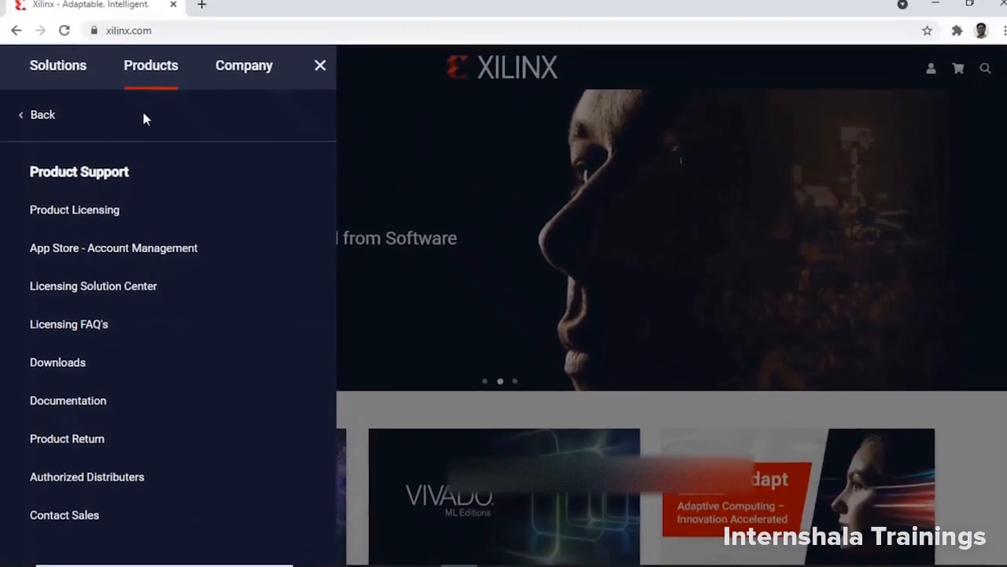
{"action": "left_click", "coordinate": [71, 376]}
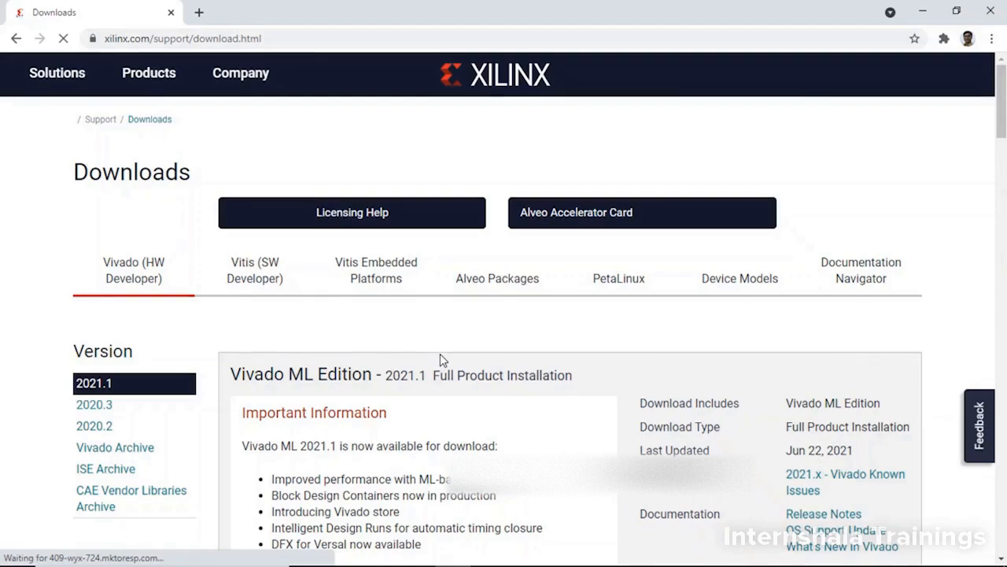
Review the Vivado ML Edition 2021.1 release information and its Windows, Linux and SFD installer download sizes.
{"action": "scroll", "coordinate": [440, 358], "scroll_direction": "down", "scroll_amount": 2}
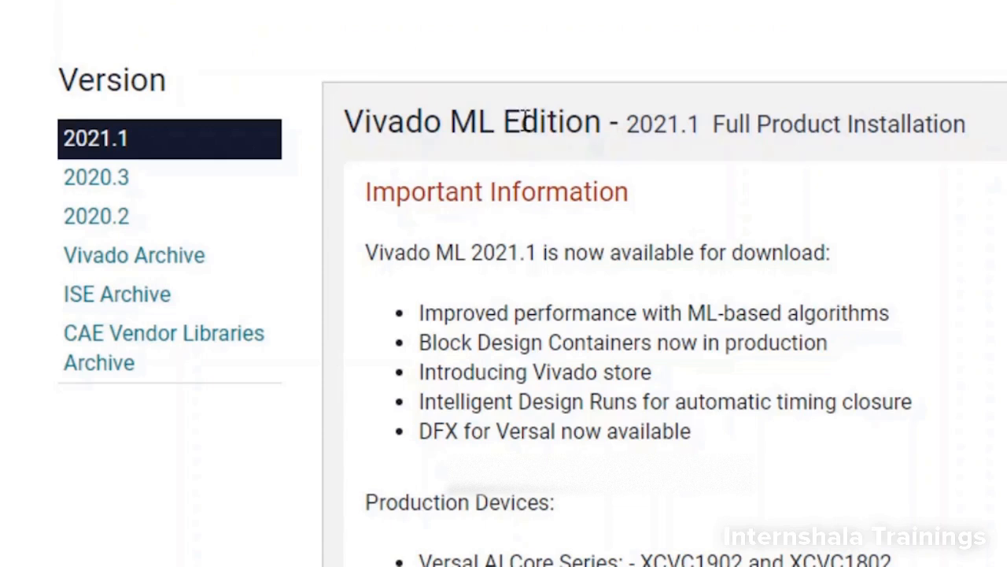
{"action": "scroll", "coordinate": [569, 219], "scroll_direction": "down", "scroll_amount": 7}
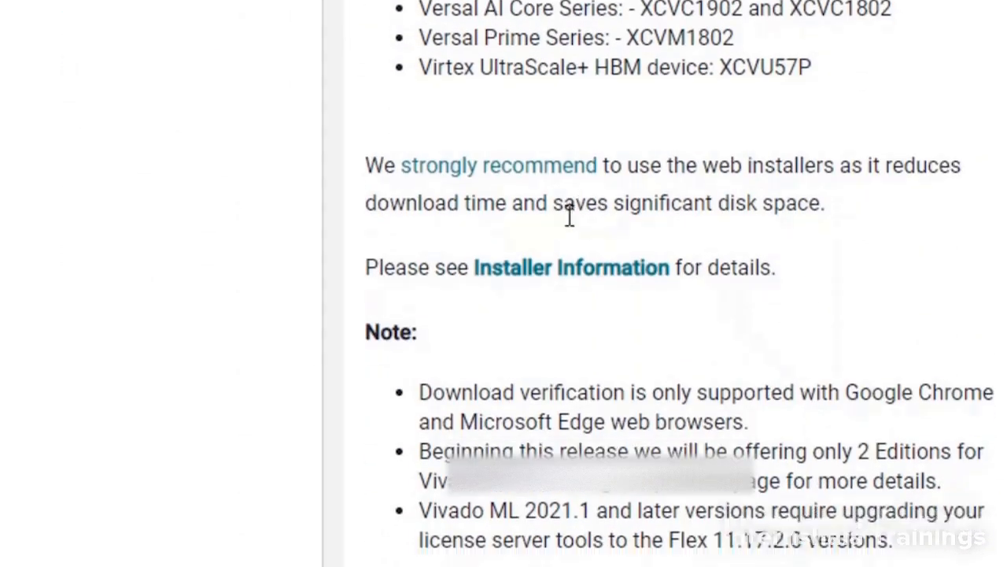
{"action": "scroll", "coordinate": [569, 219], "scroll_direction": "down", "scroll_amount": 5}
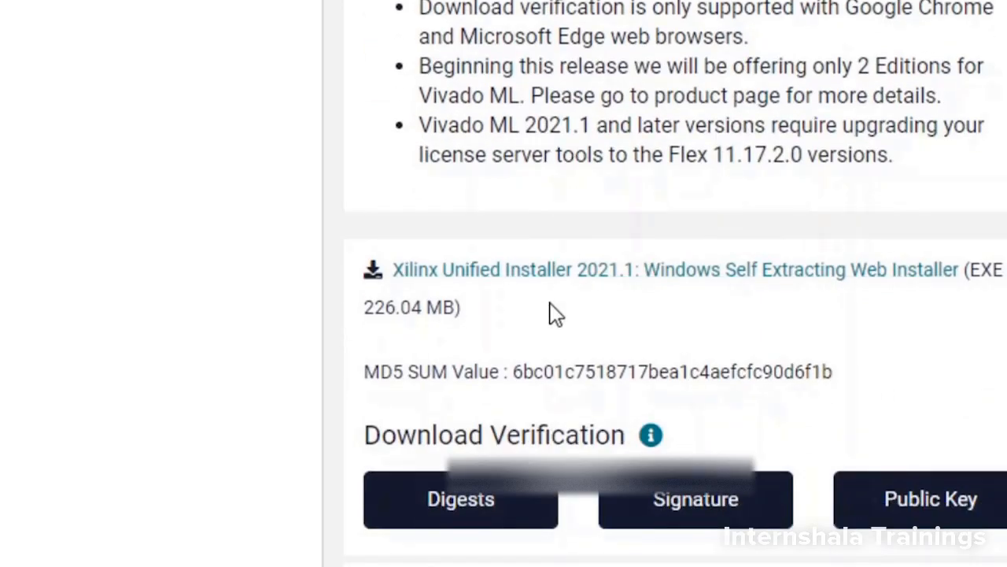
{"action": "scroll", "coordinate": [551, 306], "scroll_direction": "down", "scroll_amount": 8}
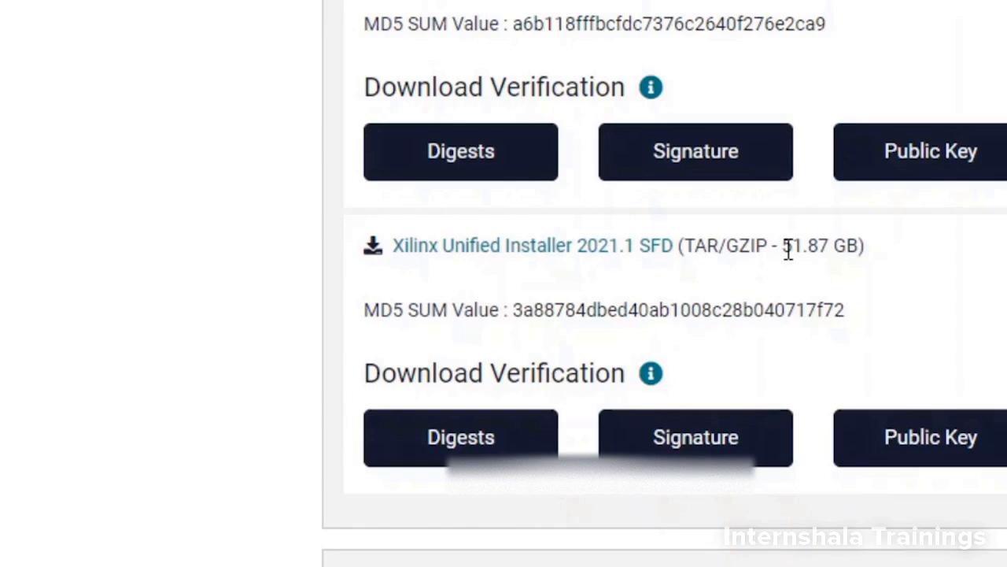
{"action": "scroll", "coordinate": [787, 253], "scroll_direction": "up", "scroll_amount": 5}
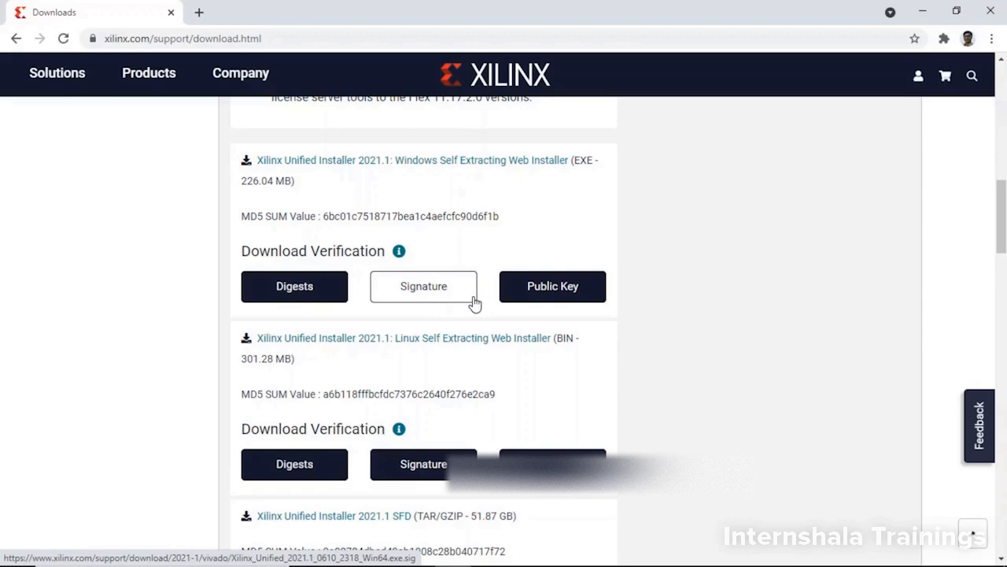
{"action": "scroll", "coordinate": [474, 303], "scroll_direction": "up", "scroll_amount": 10}
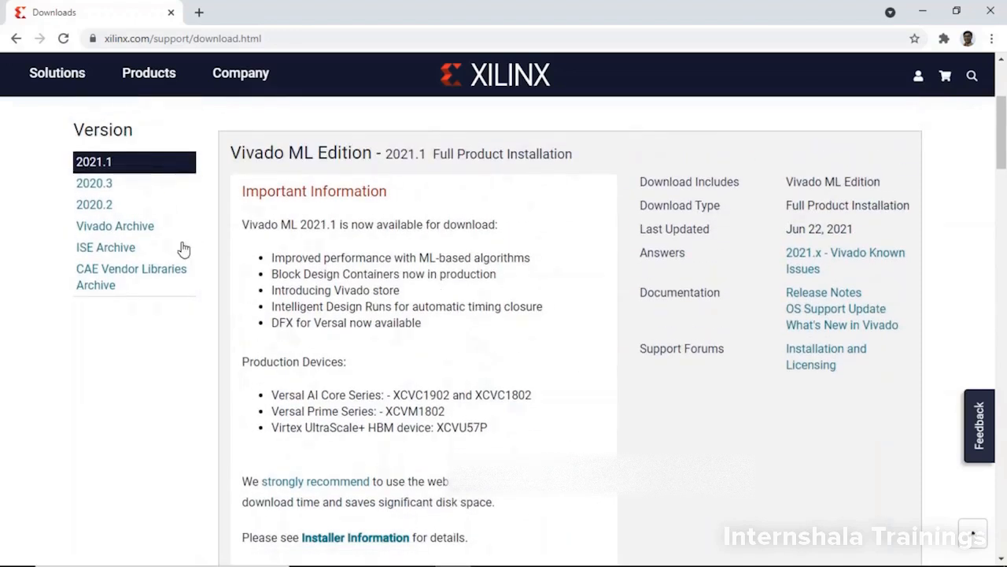
Open the Vivado Archive and expand the 2018.2 release.
{"action": "left_click", "coordinate": [110, 228]}
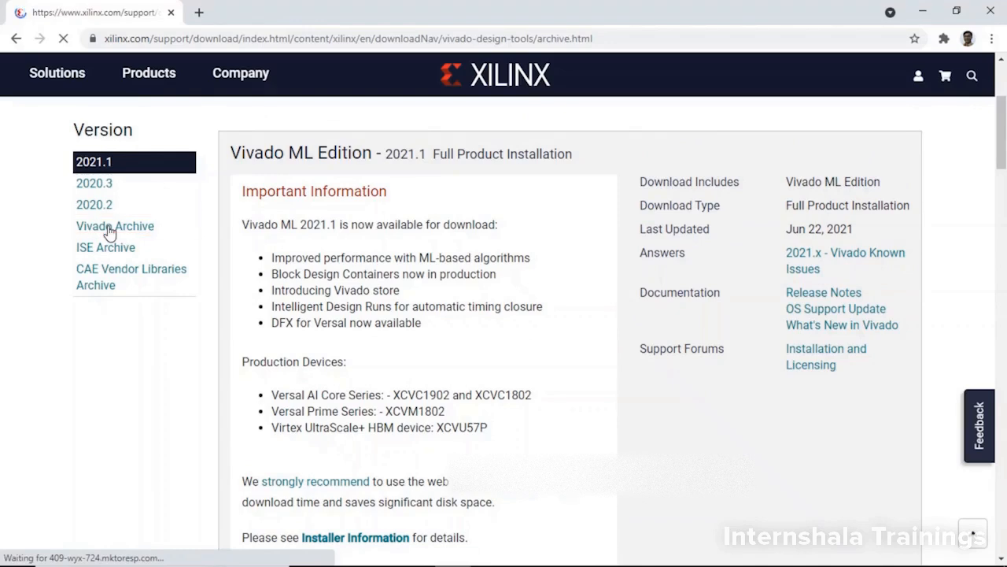
{"action": "scroll", "coordinate": [333, 300], "scroll_direction": "down", "scroll_amount": 5}
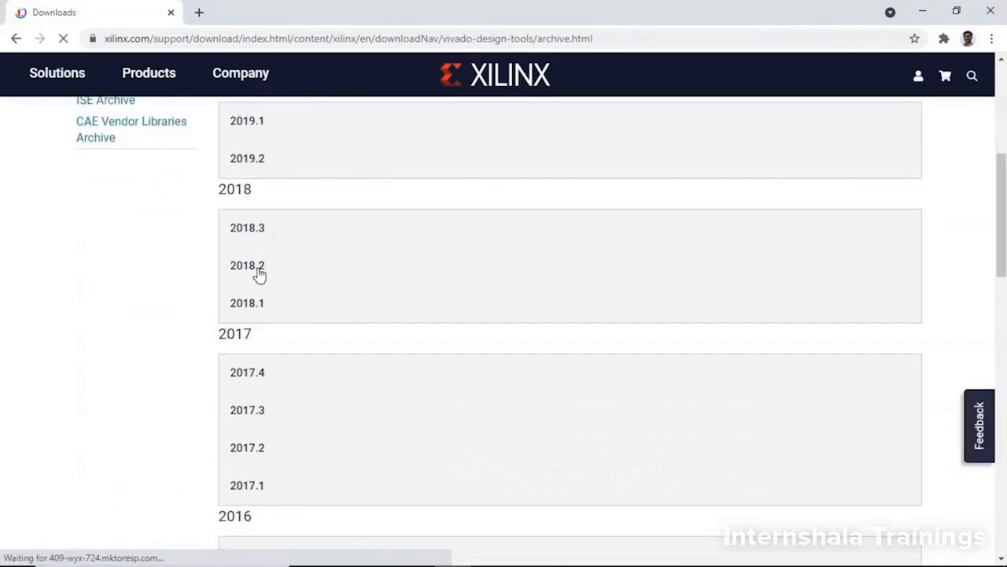
{"action": "scroll", "coordinate": [260, 410], "scroll_direction": "down", "scroll_amount": 2}
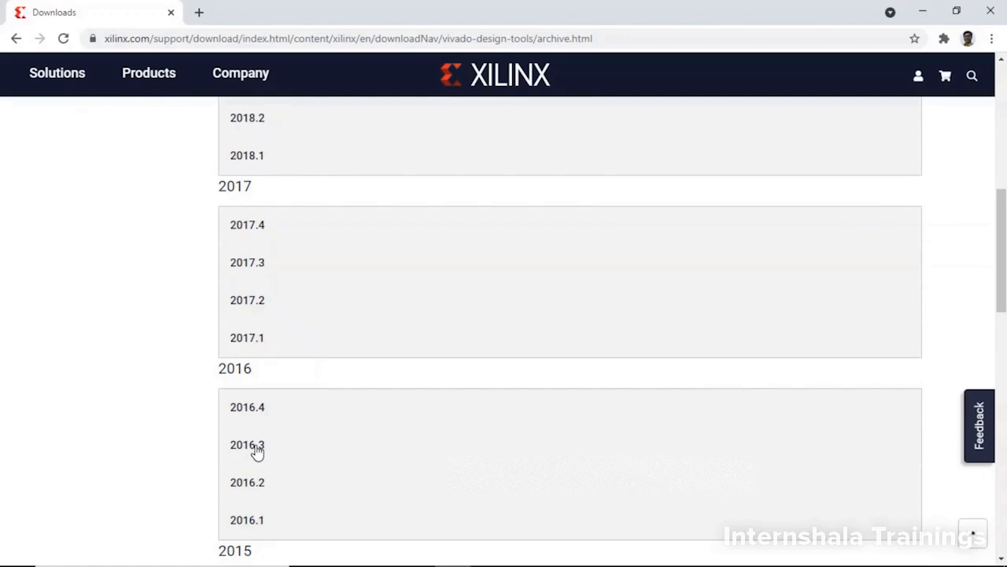
{"action": "scroll", "coordinate": [256, 452], "scroll_direction": "up", "scroll_amount": 1}
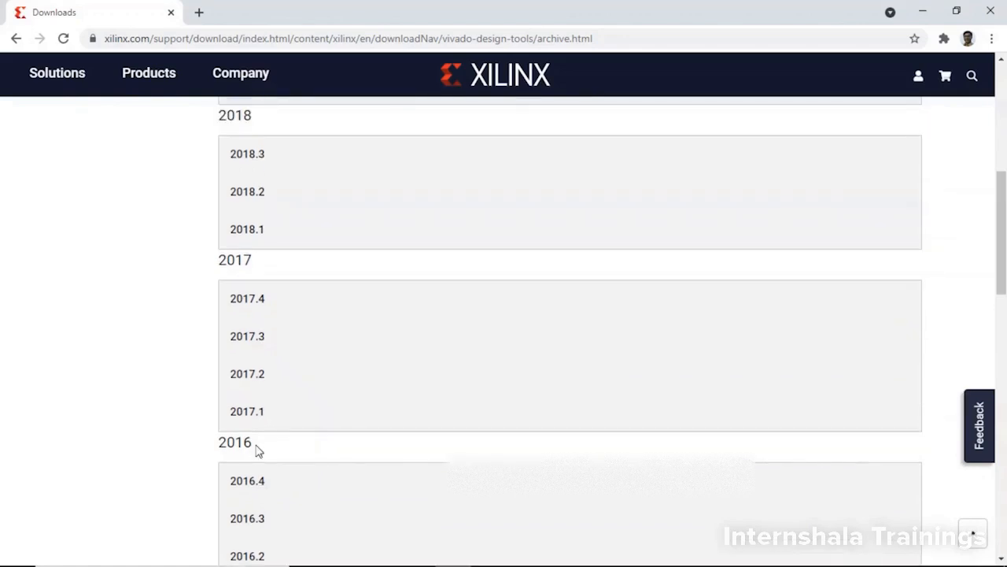
{"action": "left_click", "coordinate": [246, 193]}
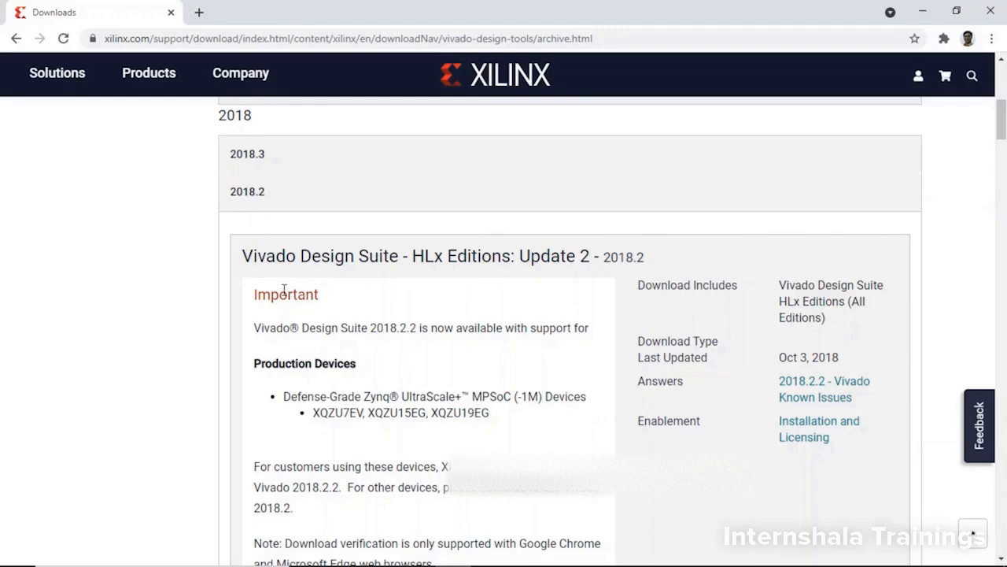
Request the Vivado HLx 2018.2 WebPACK and Editions Windows Self Extracting Web Installer under the 2018.2 Full Product Installation.
{"action": "scroll", "coordinate": [314, 291], "scroll_direction": "down", "scroll_amount": 5}
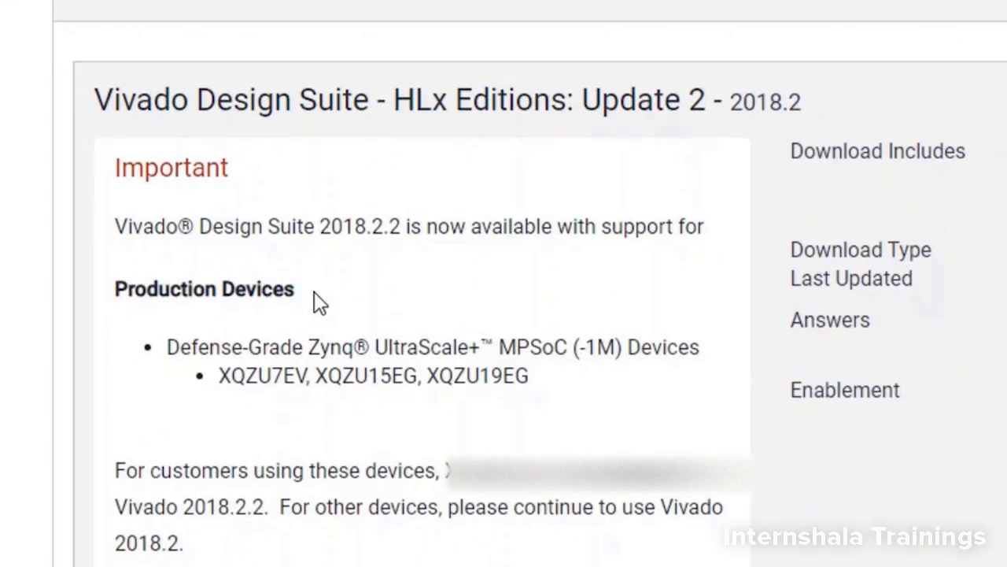
{"action": "scroll", "coordinate": [314, 292], "scroll_direction": "down", "scroll_amount": 2}
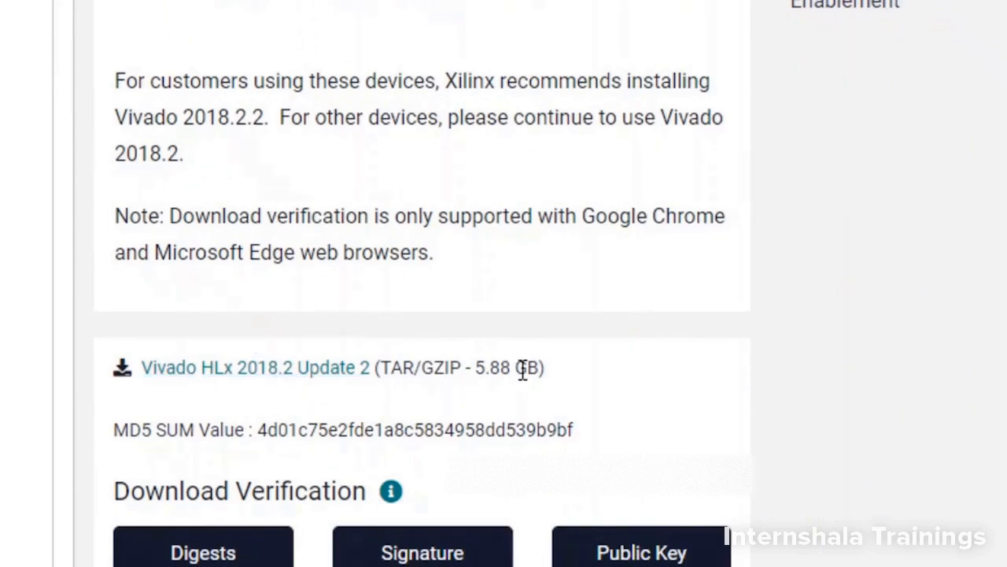
{"action": "scroll", "coordinate": [522, 370], "scroll_direction": "down", "scroll_amount": 7}
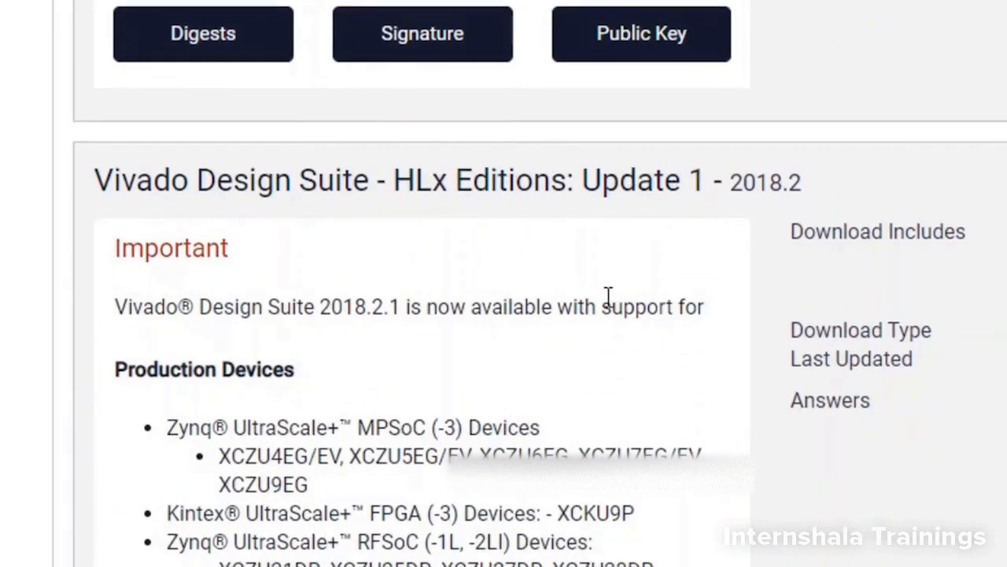
{"action": "scroll", "coordinate": [608, 297], "scroll_direction": "down", "scroll_amount": 12}
{"action": "scroll", "coordinate": [607, 298], "scroll_direction": "up", "scroll_amount": 2}
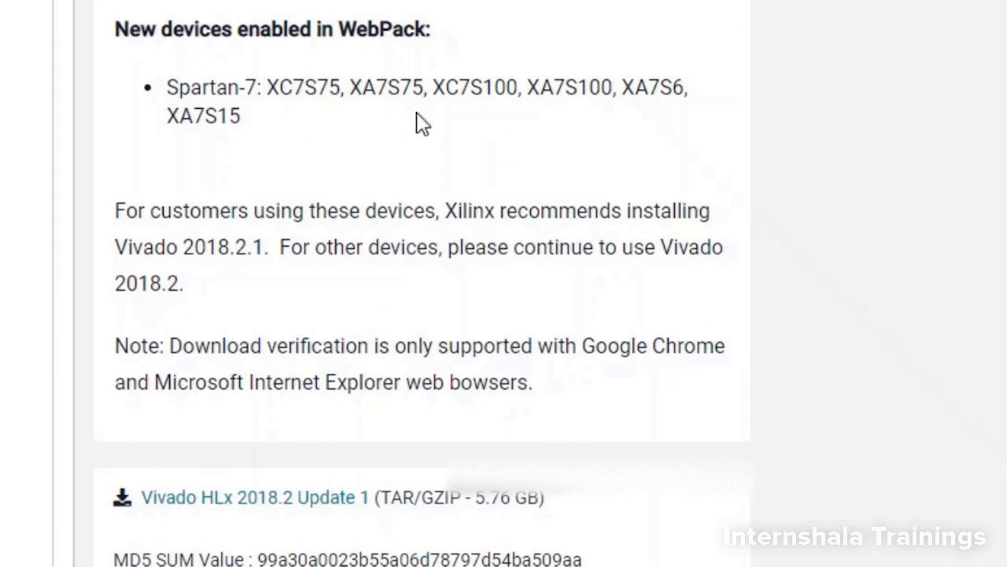
{"action": "scroll", "coordinate": [417, 249], "scroll_direction": "down", "scroll_amount": 6}
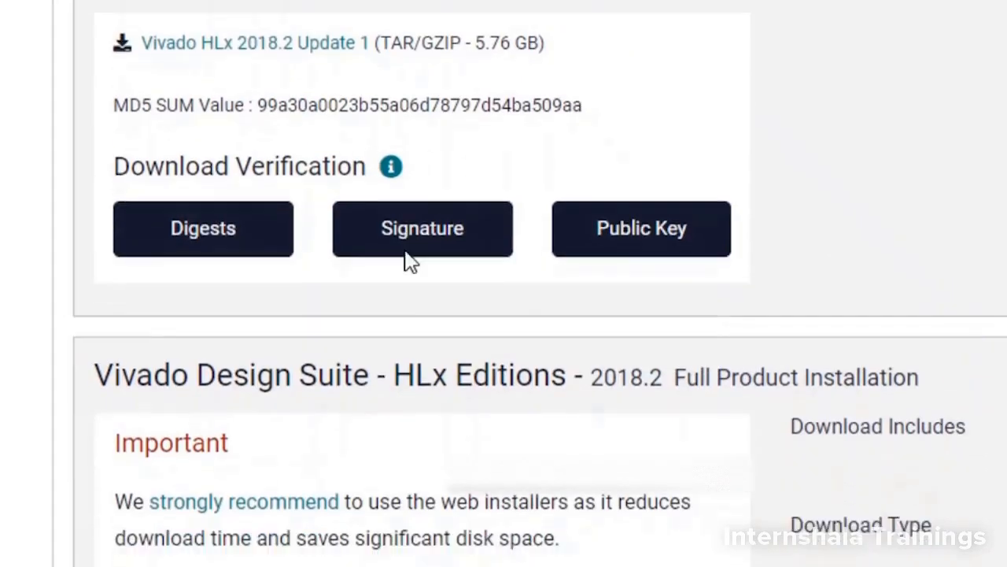
{"action": "scroll", "coordinate": [410, 261], "scroll_direction": "down", "scroll_amount": 6}
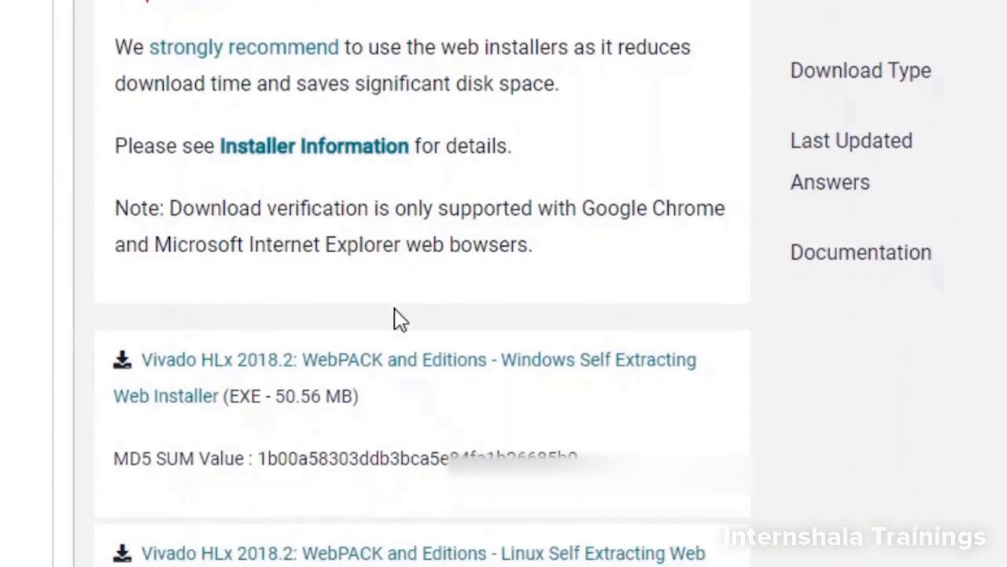
{"action": "scroll", "coordinate": [394, 307], "scroll_direction": "down", "scroll_amount": 2}
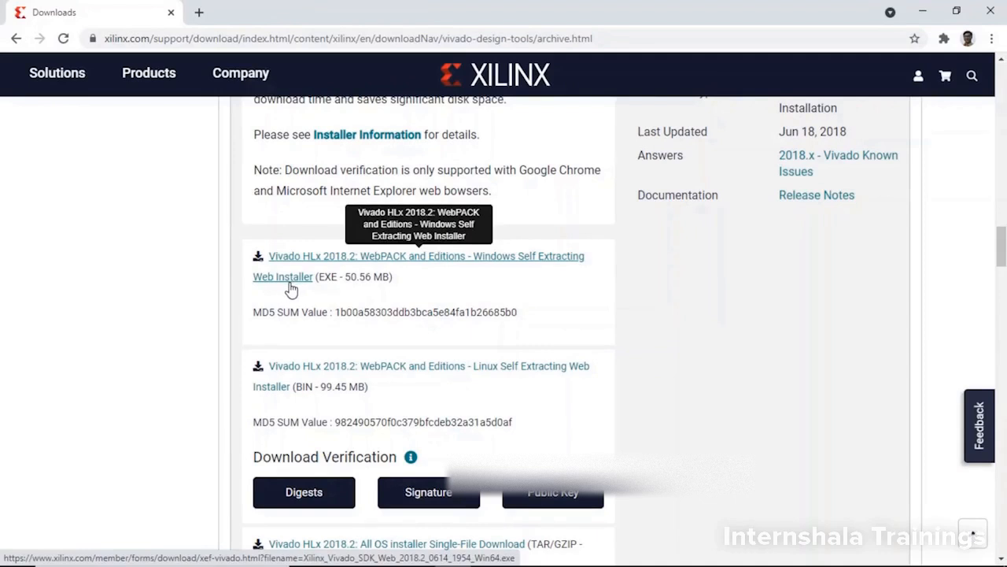
{"action": "left_click", "coordinate": [291, 277]}
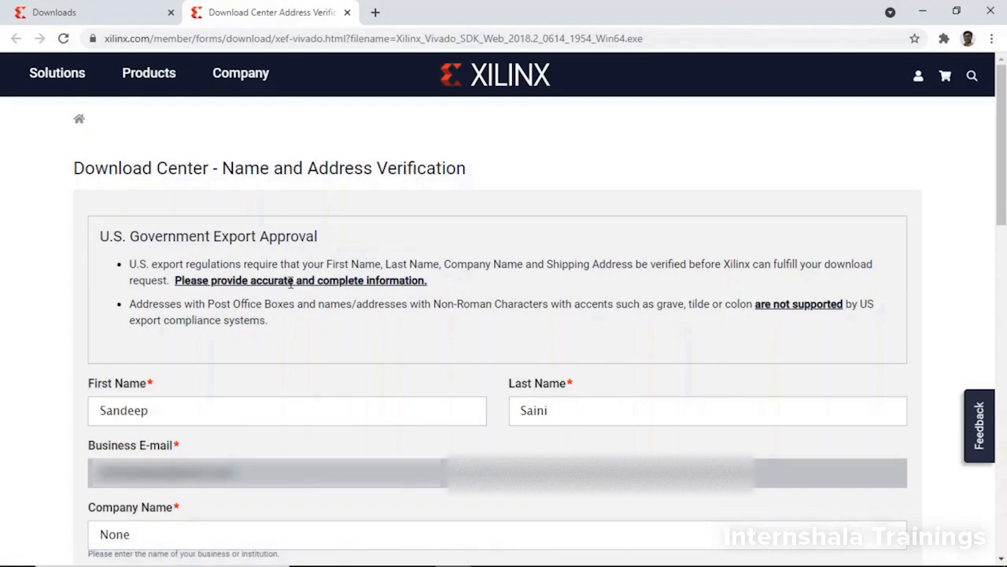
Check the name and address verification form, submit it, and save the installer to the Xilinx Setup folder on drive D.
{"action": "scroll", "coordinate": [293, 303], "scroll_direction": "down", "scroll_amount": 3}
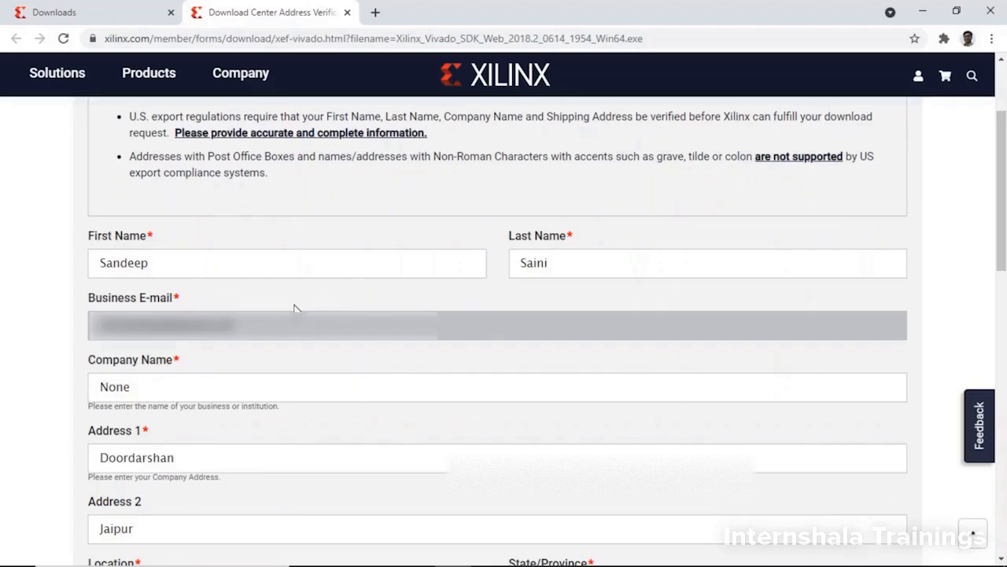
{"action": "scroll", "coordinate": [292, 305], "scroll_direction": "down", "scroll_amount": 5}
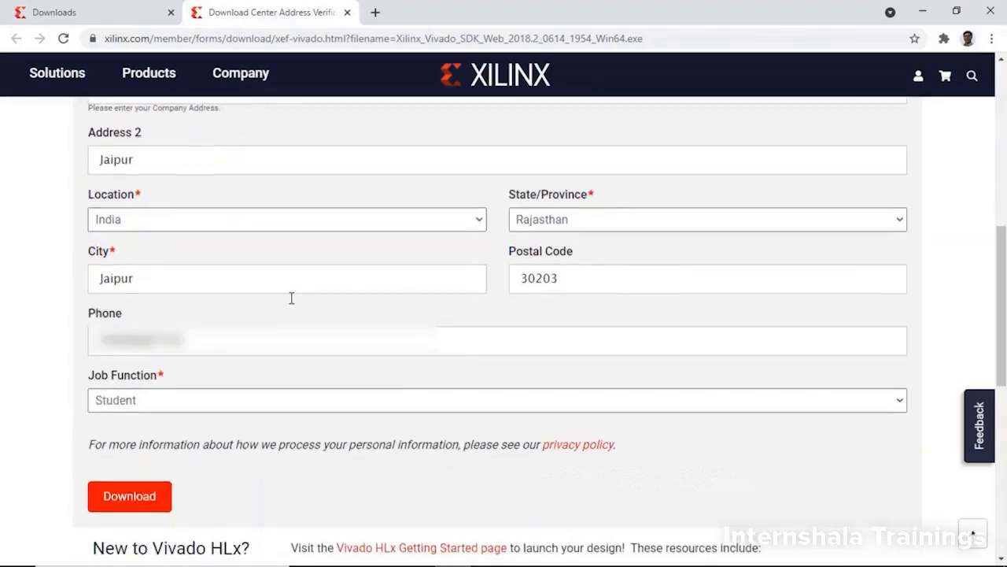
{"action": "scroll", "coordinate": [292, 302], "scroll_direction": "down", "scroll_amount": 1}
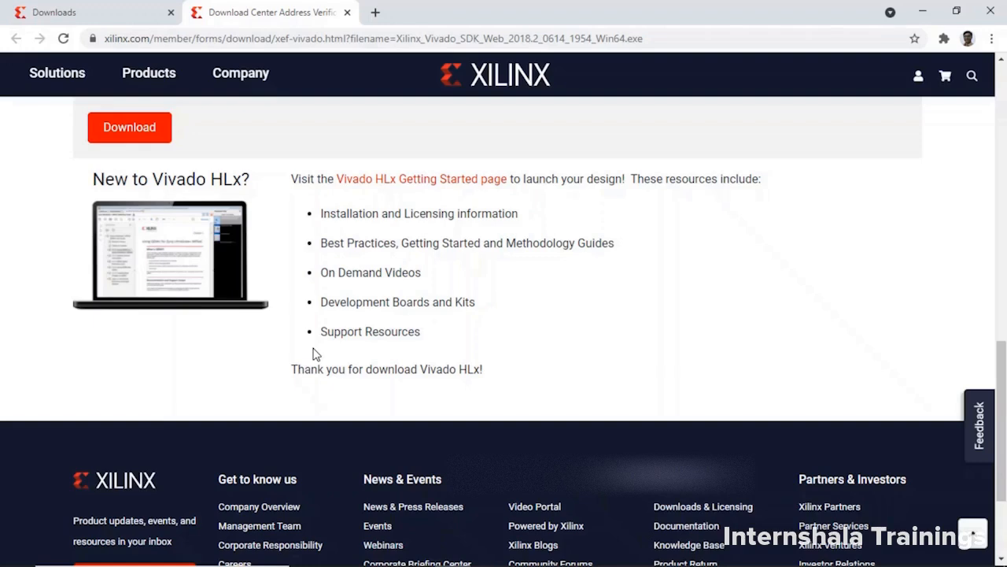
{"action": "scroll", "coordinate": [315, 353], "scroll_direction": "up", "scroll_amount": 2}
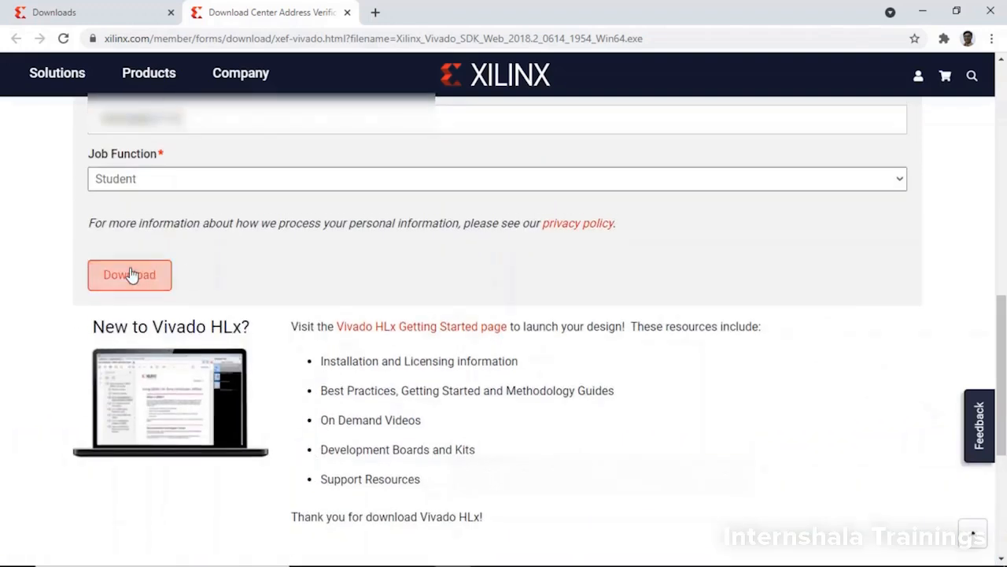
{"action": "left_click", "coordinate": [130, 275]}
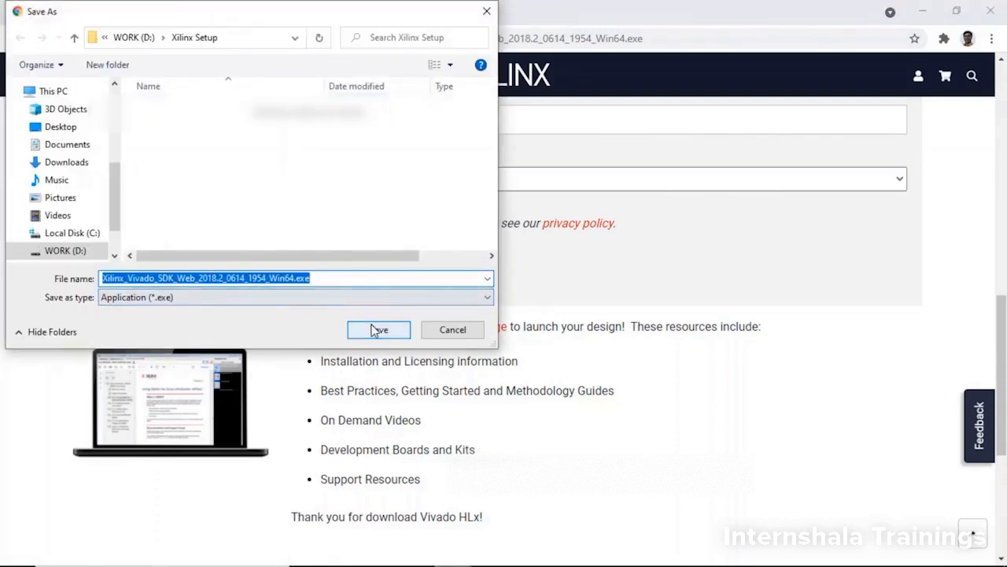
{"action": "left_click", "coordinate": [376, 330]}
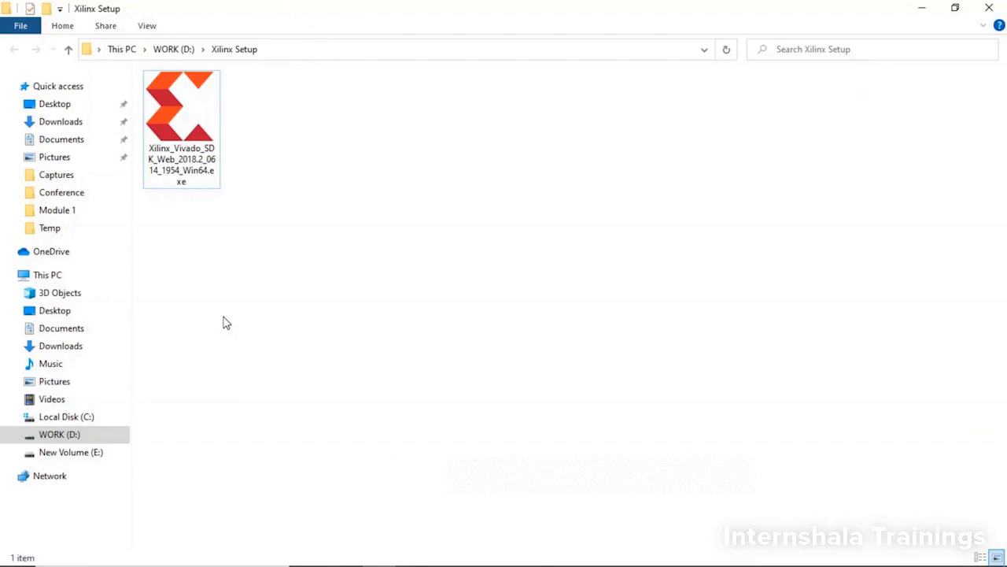
Launch the downloaded Vivado installer with firewall access allowed on public networks, and continue with version 2018.2 instead of the latest release.
{"action": "double_click", "coordinate": [206, 152]}
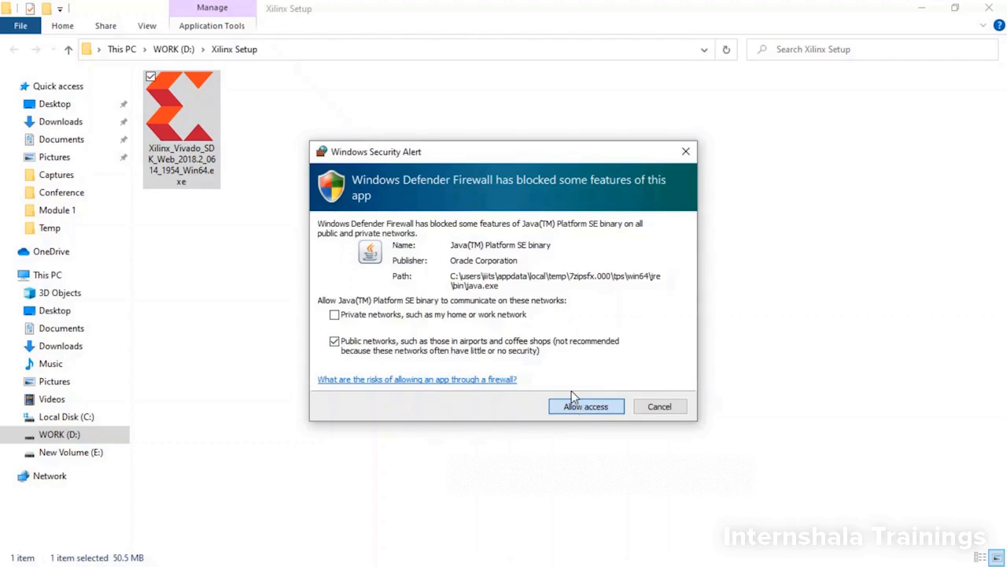
{"action": "left_click", "coordinate": [574, 408]}
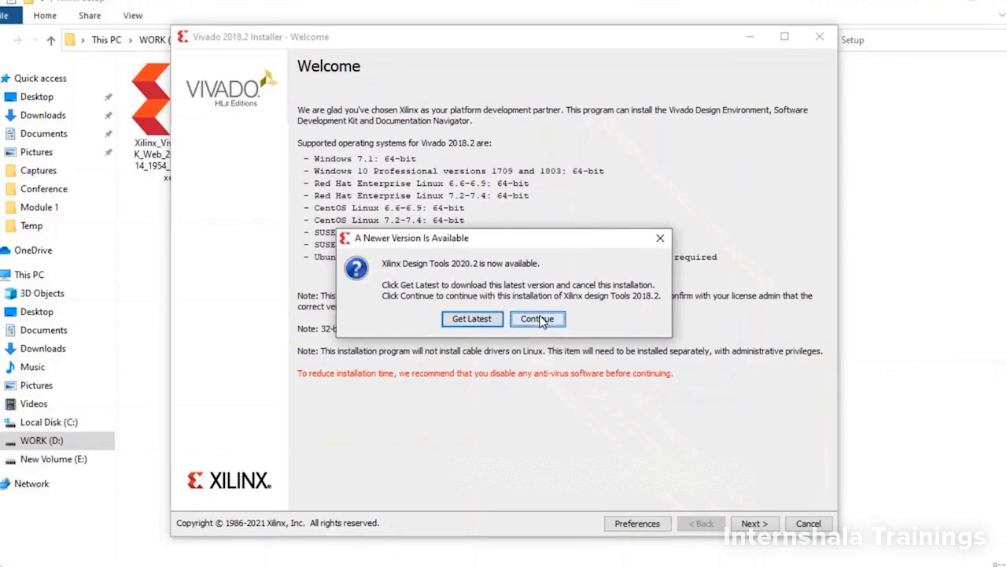
{"action": "left_click", "coordinate": [573, 351]}
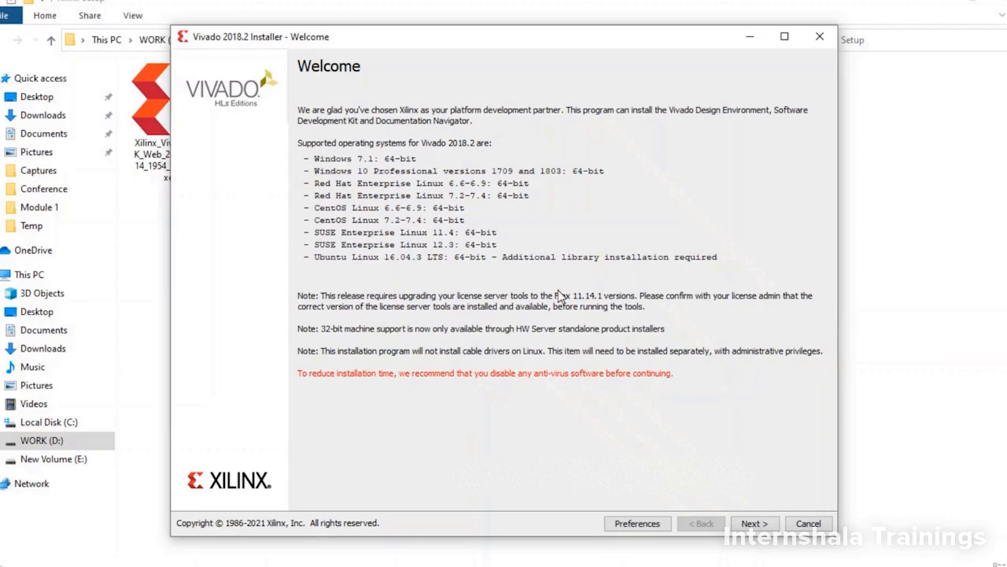
Proceed past the welcome page and submit the Xilinx user ID and account password with Download and Install Now selected.
{"action": "left_click", "coordinate": [758, 523]}
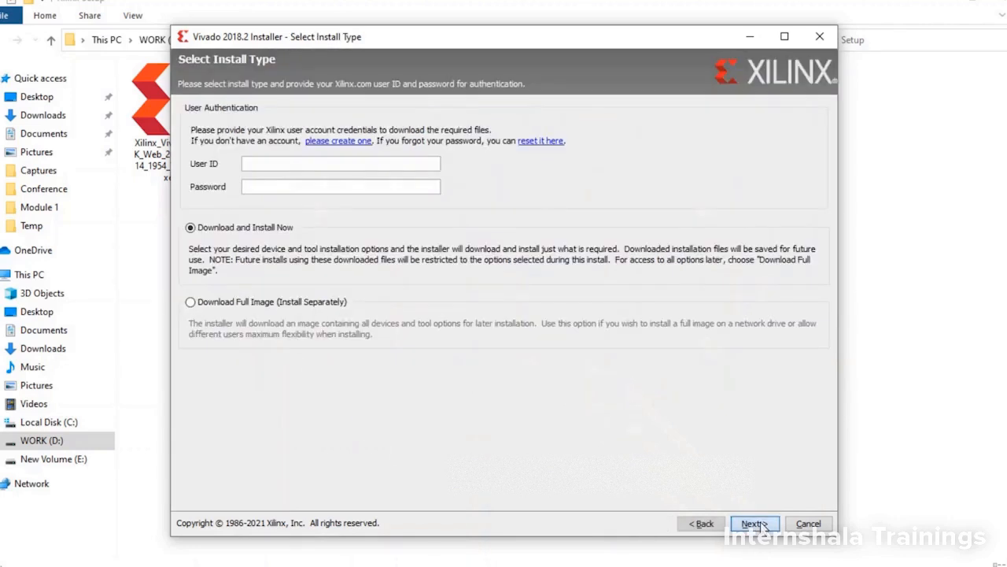
{"action": "left_click", "coordinate": [258, 167]}
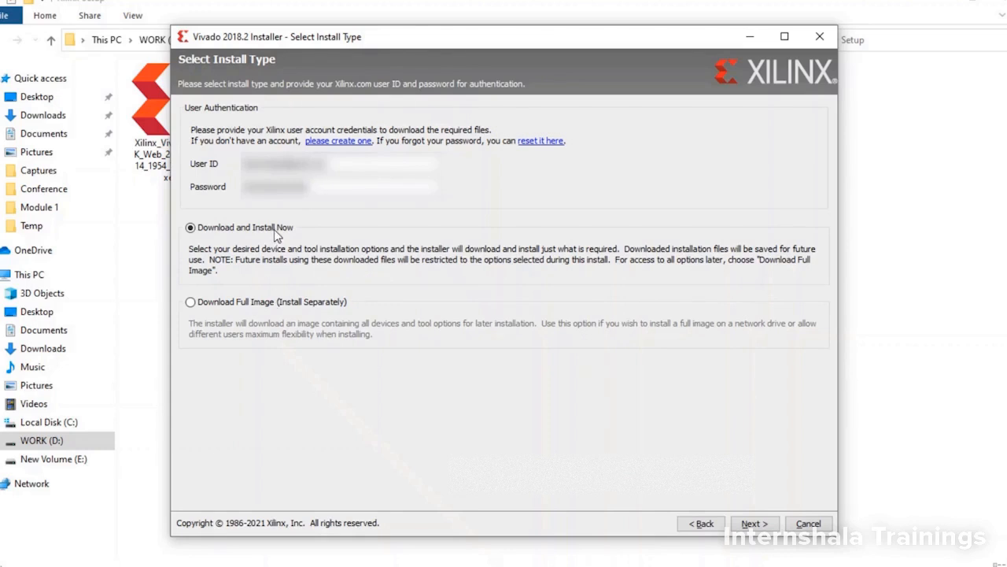
{"action": "left_click", "coordinate": [752, 524]}
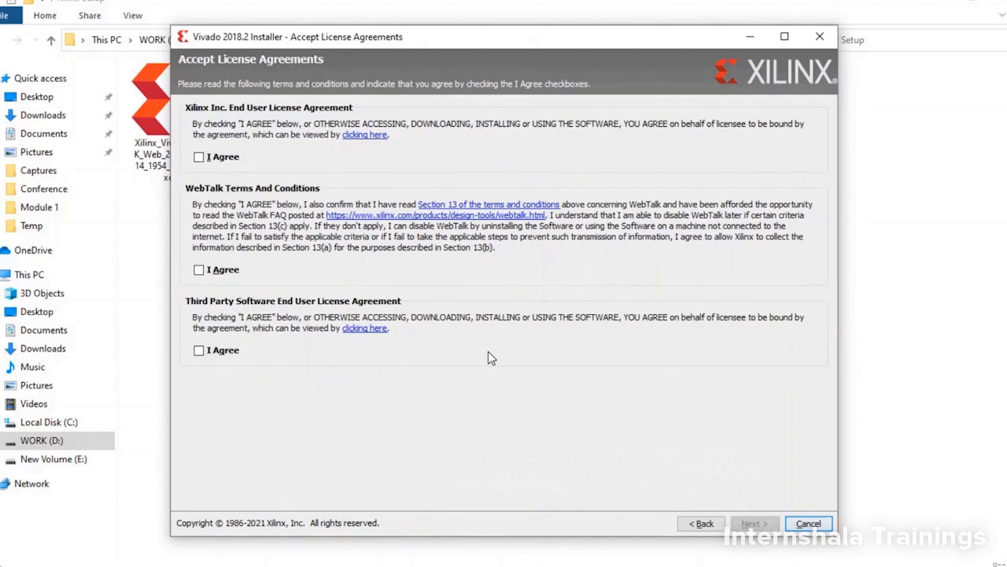
Accept all three license agreements and choose Vivado HL WebPACK as the edition to install.
{"action": "left_click", "coordinate": [198, 157]}
{"action": "left_click", "coordinate": [199, 270]}
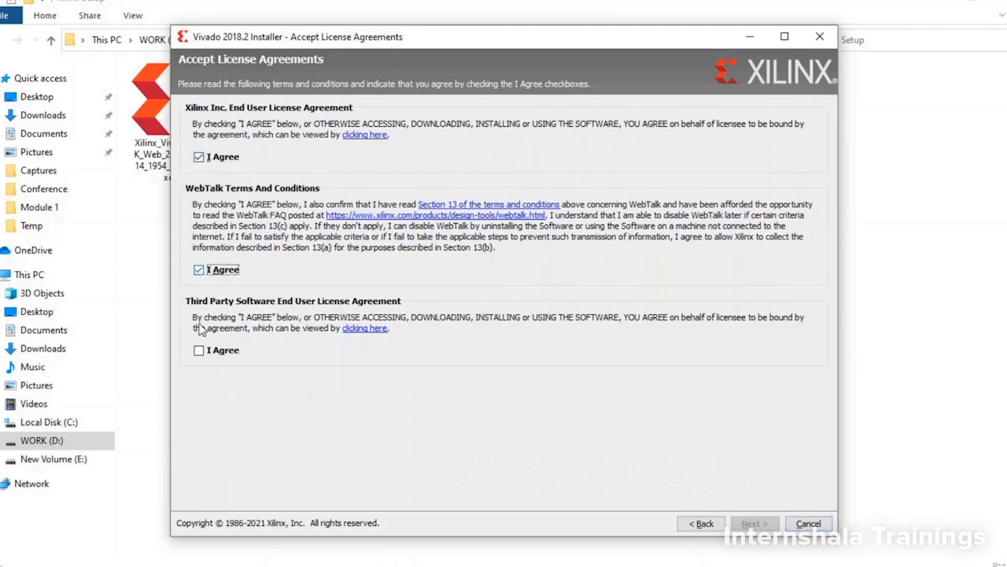
{"action": "left_click", "coordinate": [198, 351]}
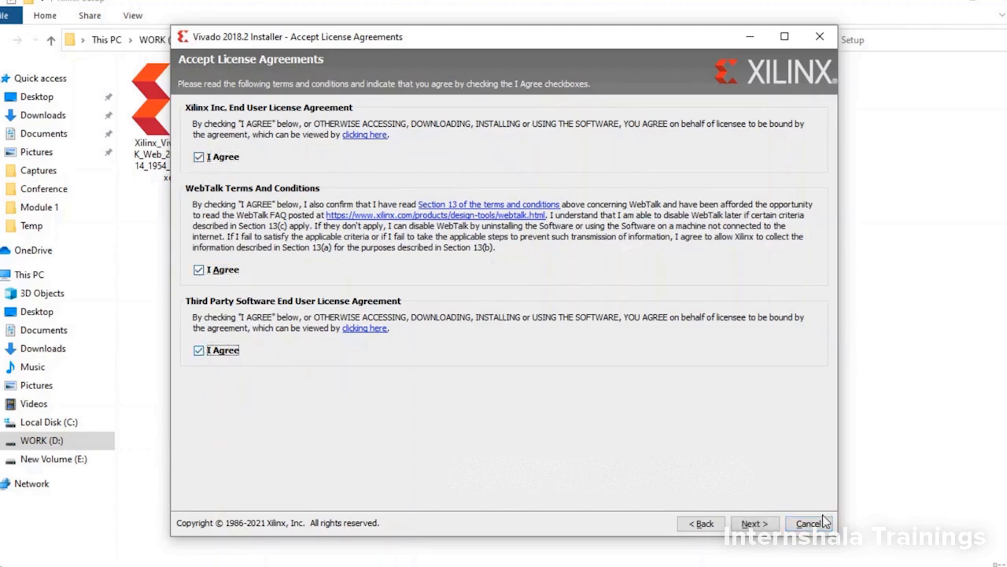
{"action": "left_click", "coordinate": [773, 528]}
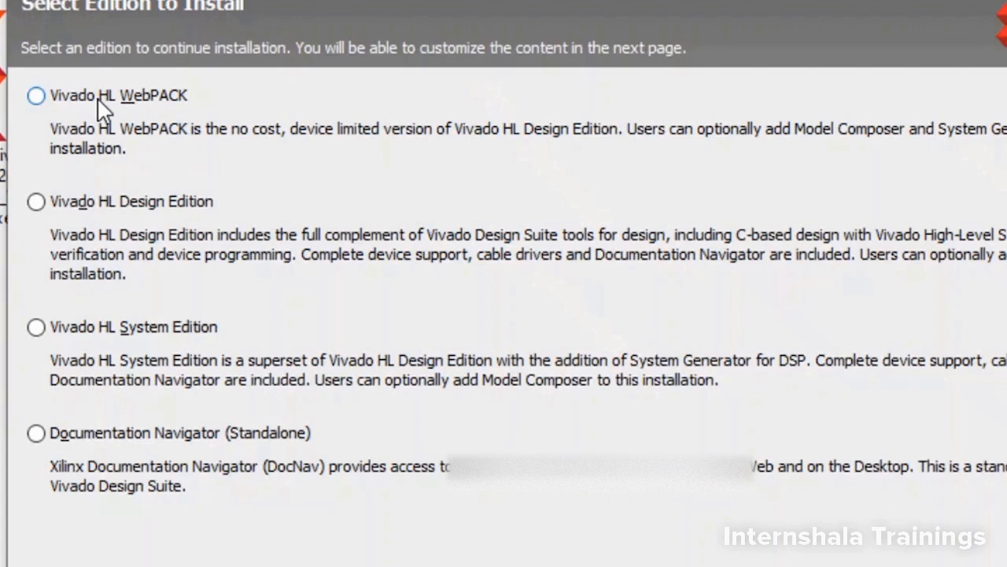
{"action": "left_click", "coordinate": [103, 110]}
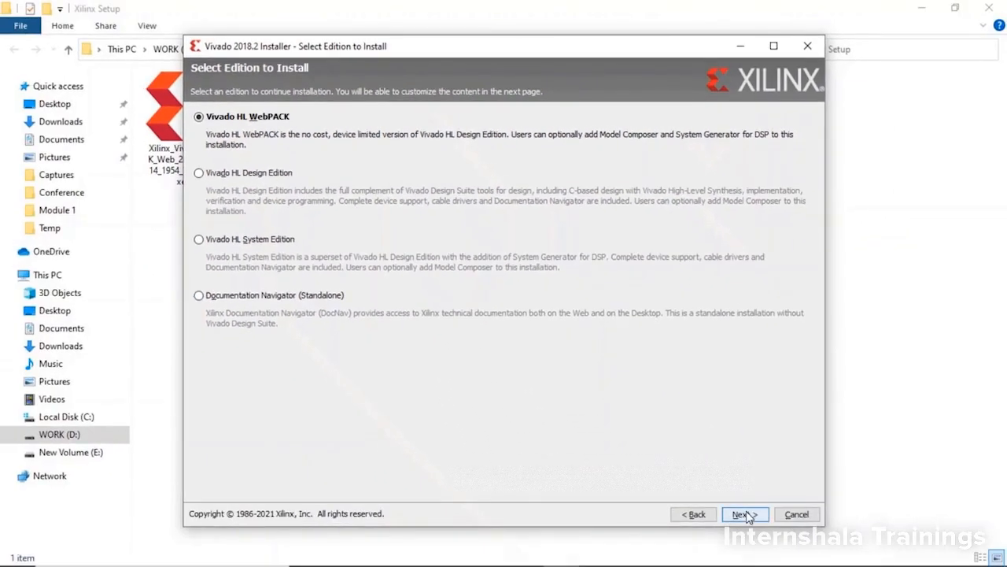
{"action": "left_click", "coordinate": [745, 515]}
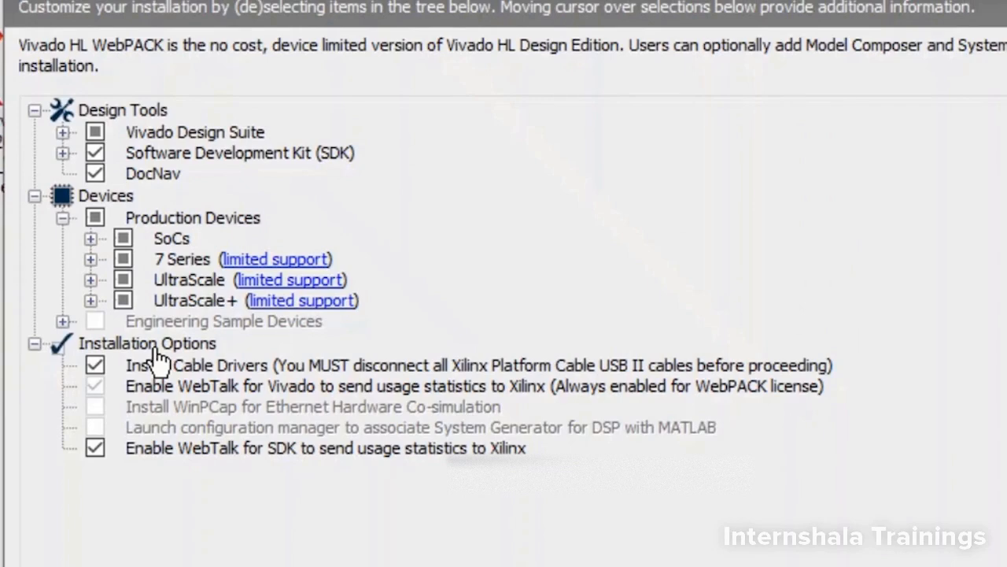
Exclude UltraScale, UltraScale+, Kintex-7, Spartan-7 and Zynq UltraScale+ MPSoC from the production devices, keeping Artix-7 and Zynq-7000.
{"action": "left_click", "coordinate": [124, 280]}
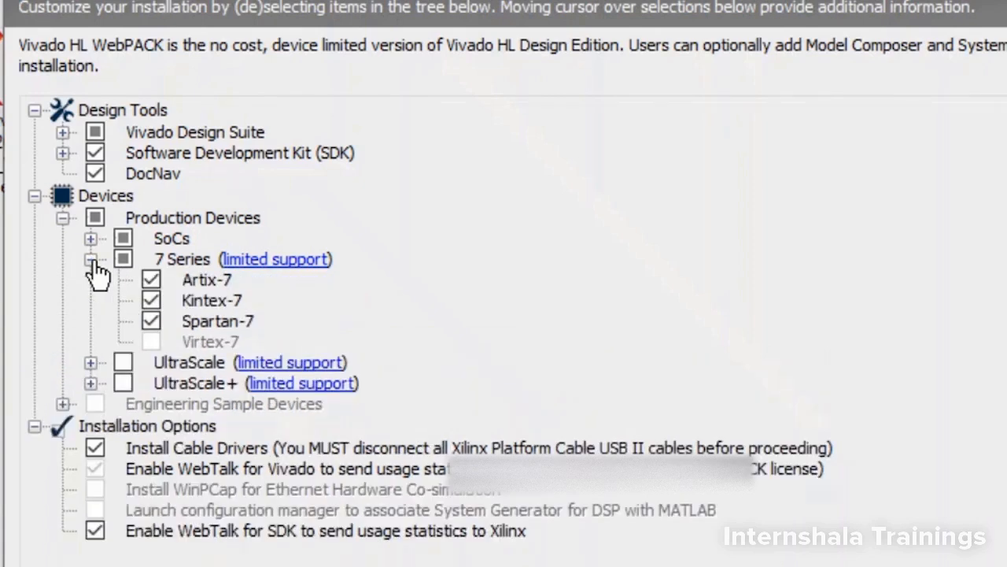
{"action": "left_click", "coordinate": [150, 306]}
{"action": "left_click", "coordinate": [151, 322]}
{"action": "left_click", "coordinate": [91, 238]}
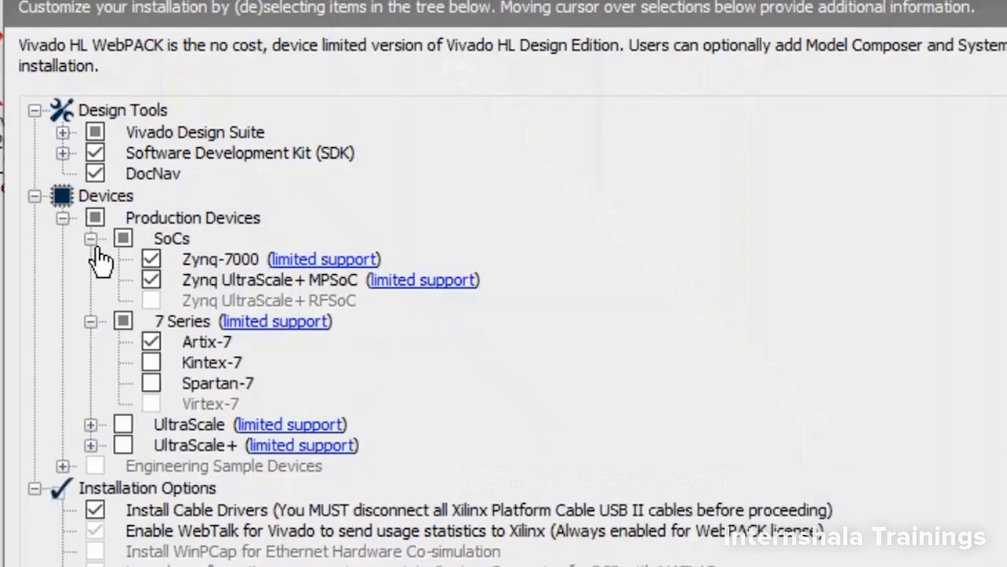
{"action": "left_click", "coordinate": [150, 288]}
Exclude the Software Development Kit (SDK) and DocNav from the design tools and proceed to the installation location options.
{"action": "left_click", "coordinate": [95, 153]}
{"action": "left_click", "coordinate": [95, 174]}
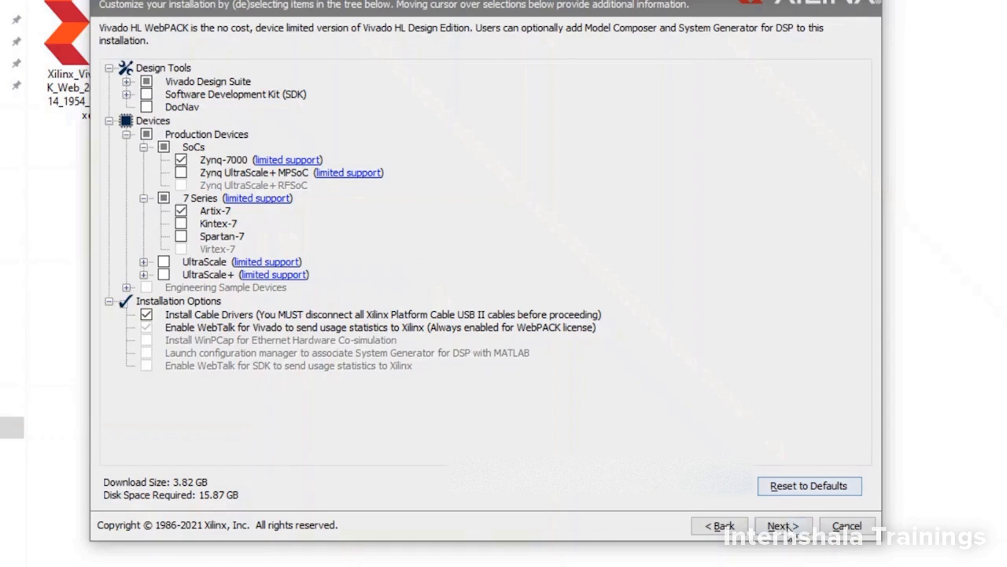
{"action": "left_click", "coordinate": [784, 526]}
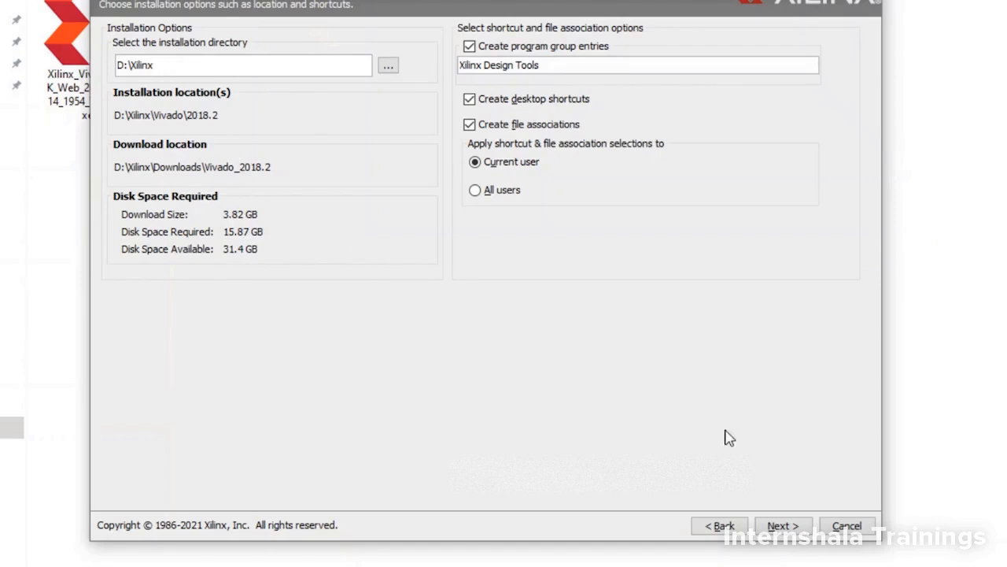
Accept D:\Xilinx as the installation directory, allow its creation, and start the installation from the summary.
{"action": "left_click", "coordinate": [780, 526]}
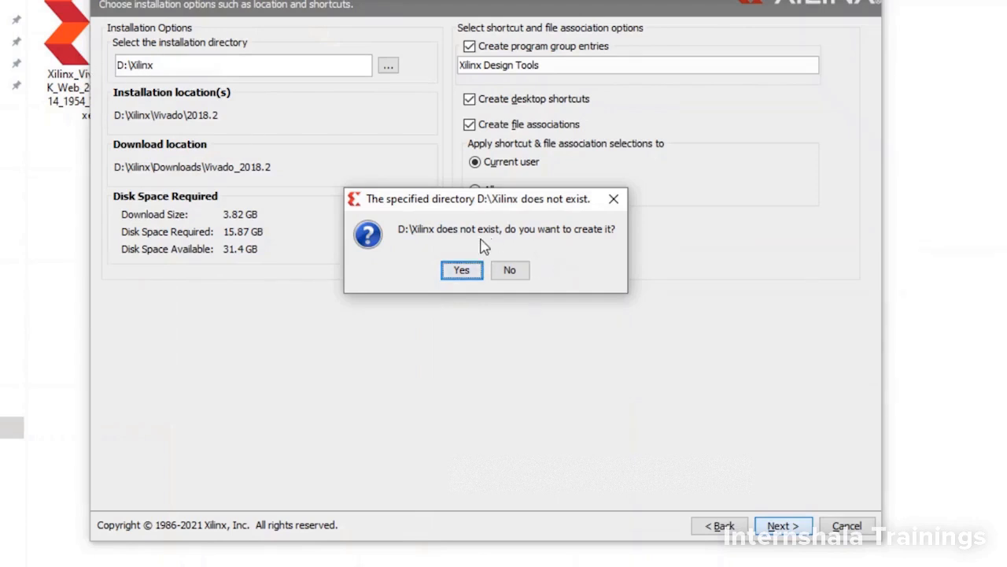
{"action": "left_click", "coordinate": [470, 270]}
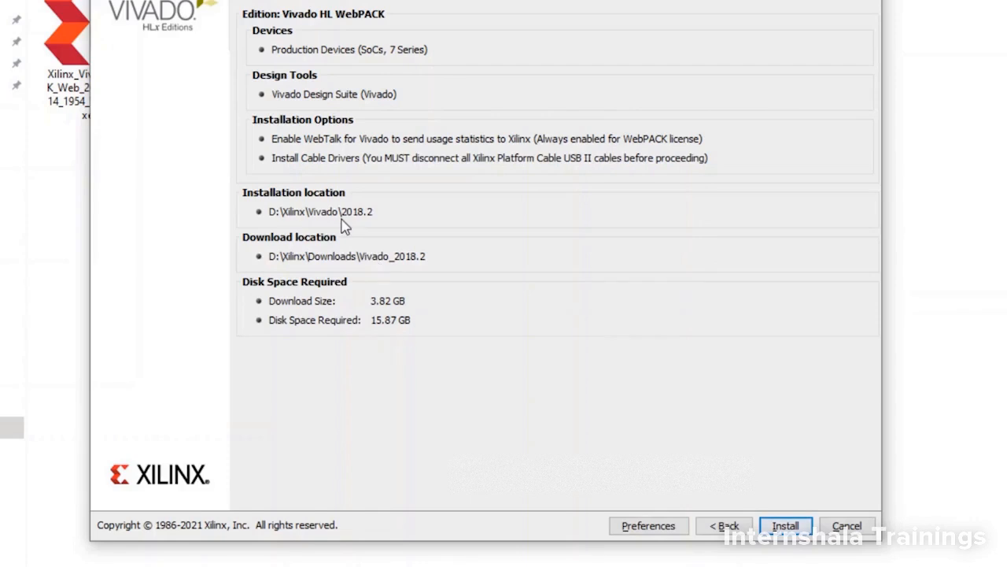
{"action": "left_click", "coordinate": [809, 529]}
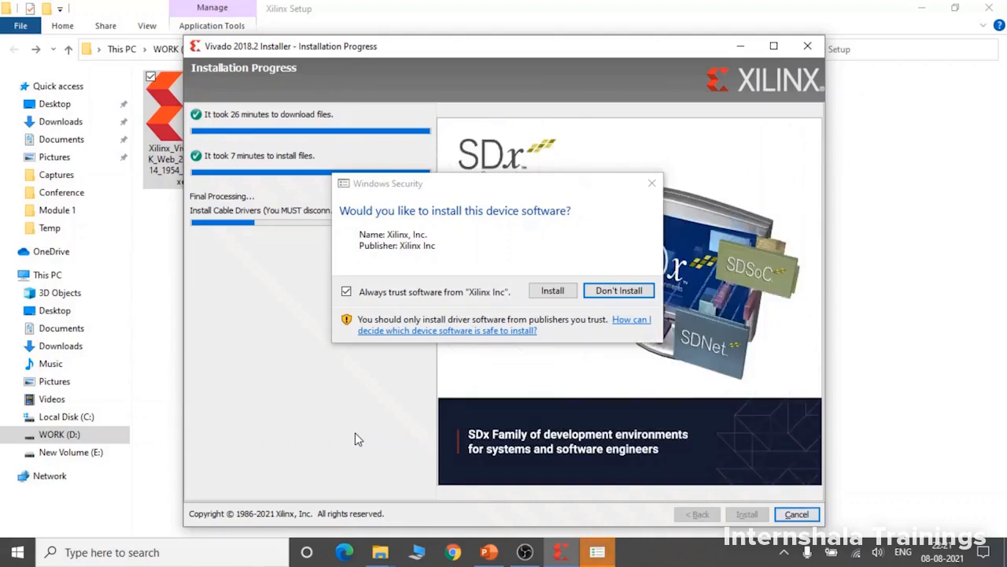
Finish the installation with the Xilinx Inc device software allowed, and select the Vivado 2018.2 shortcut on the desktop.
{"action": "left_click", "coordinate": [536, 290]}
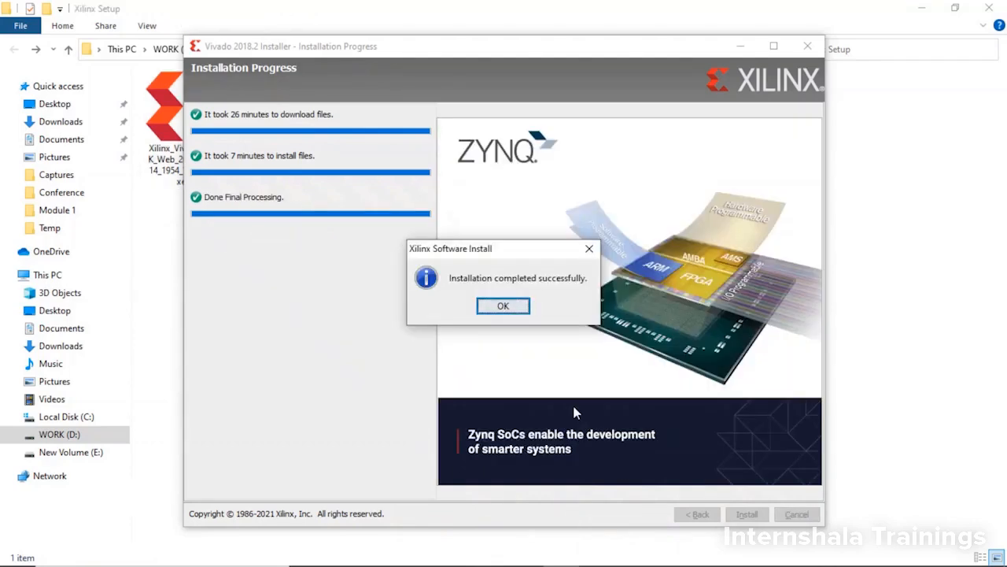
{"action": "left_click", "coordinate": [510, 312]}
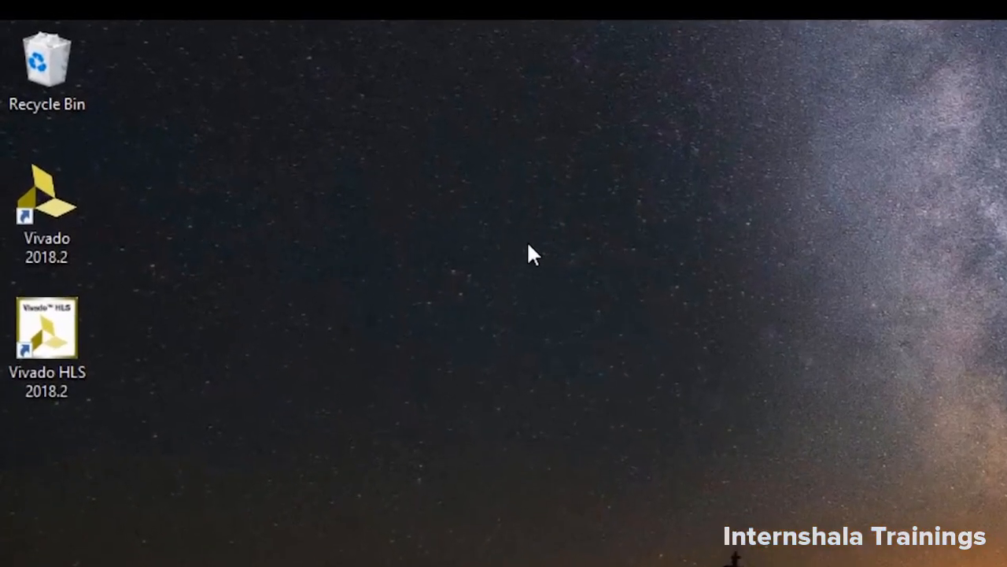
{"action": "left_click", "coordinate": [48, 213]}
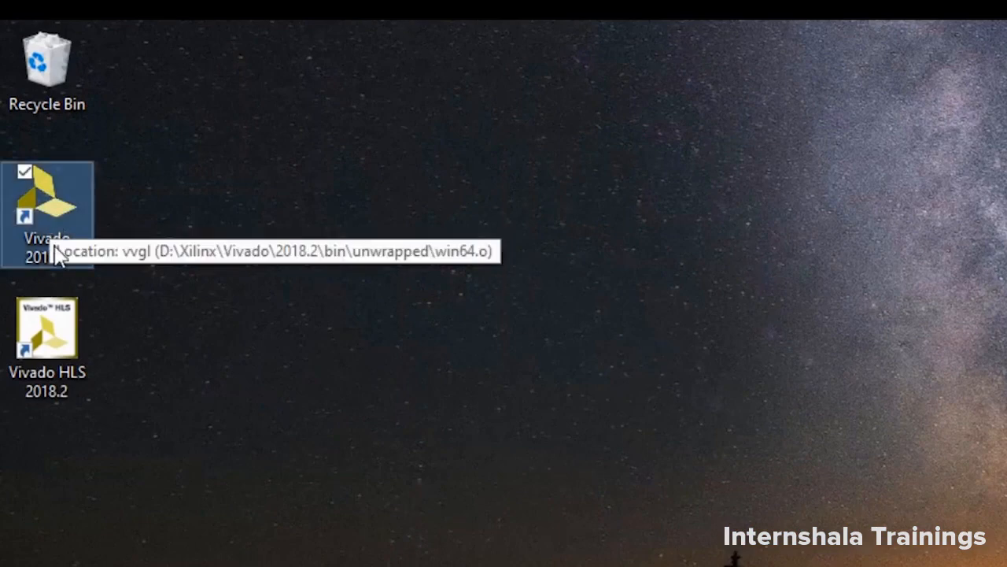